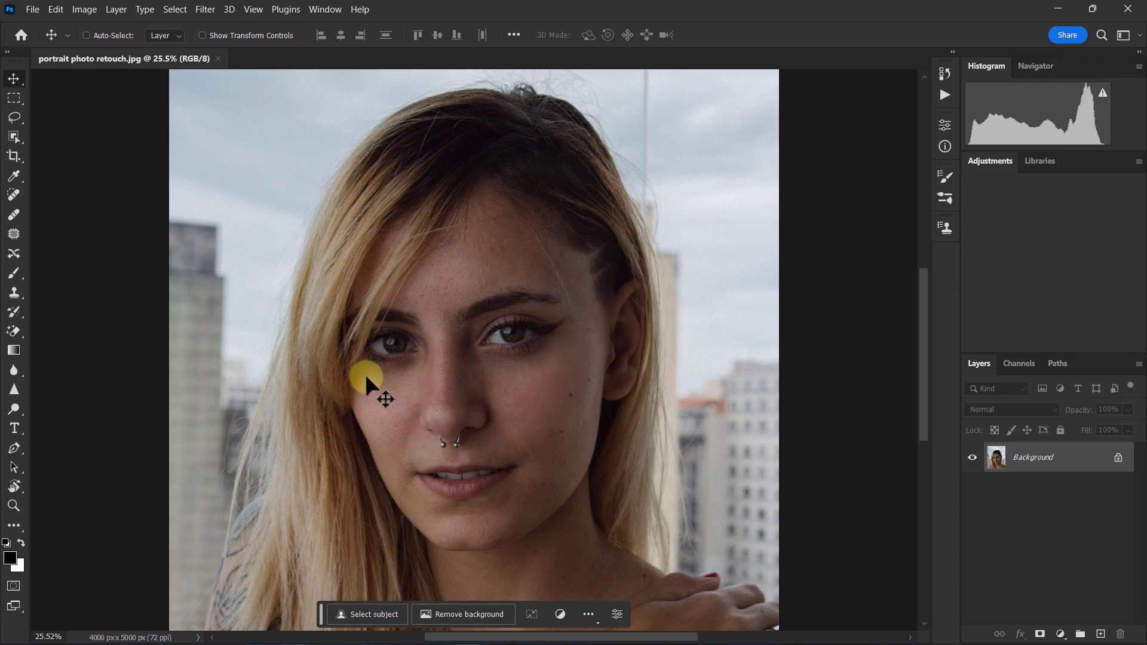
Apply the Skin Smoothing and Smart Portrait neural filters to the portrait, with the output on the current layer.
click(205, 10)
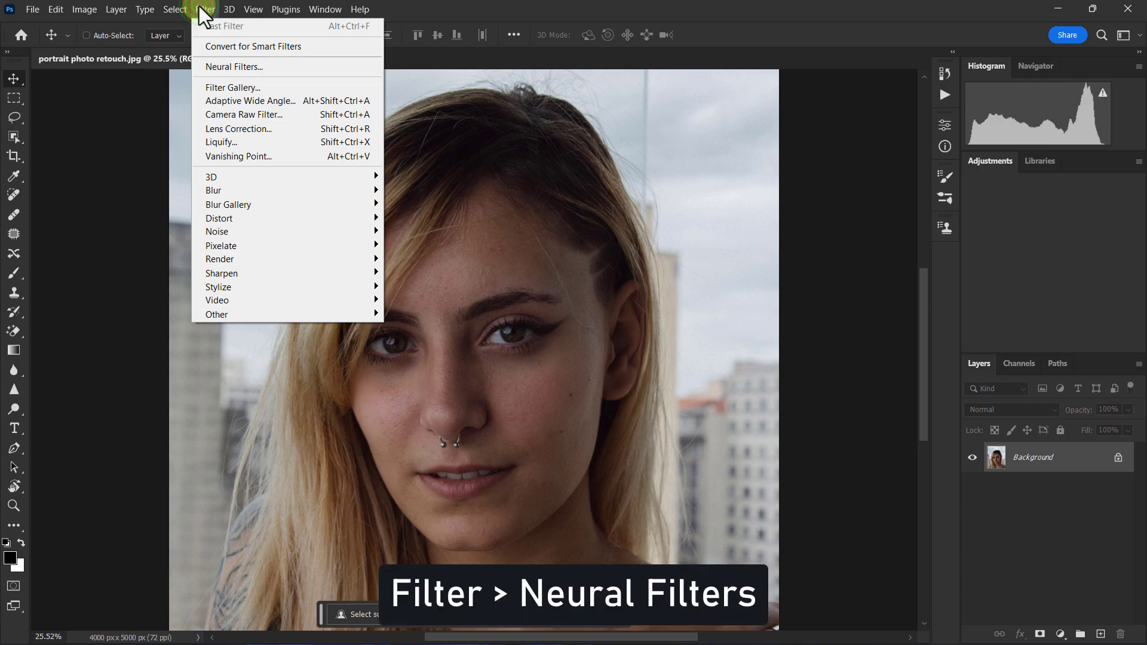
click(236, 67)
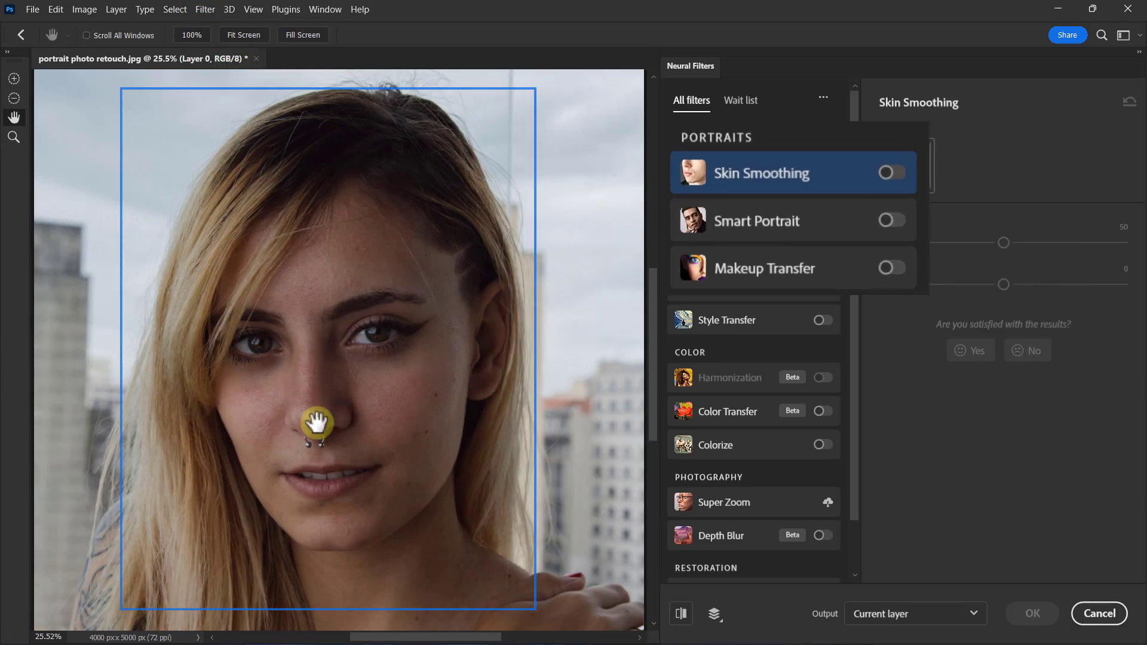
click(819, 200)
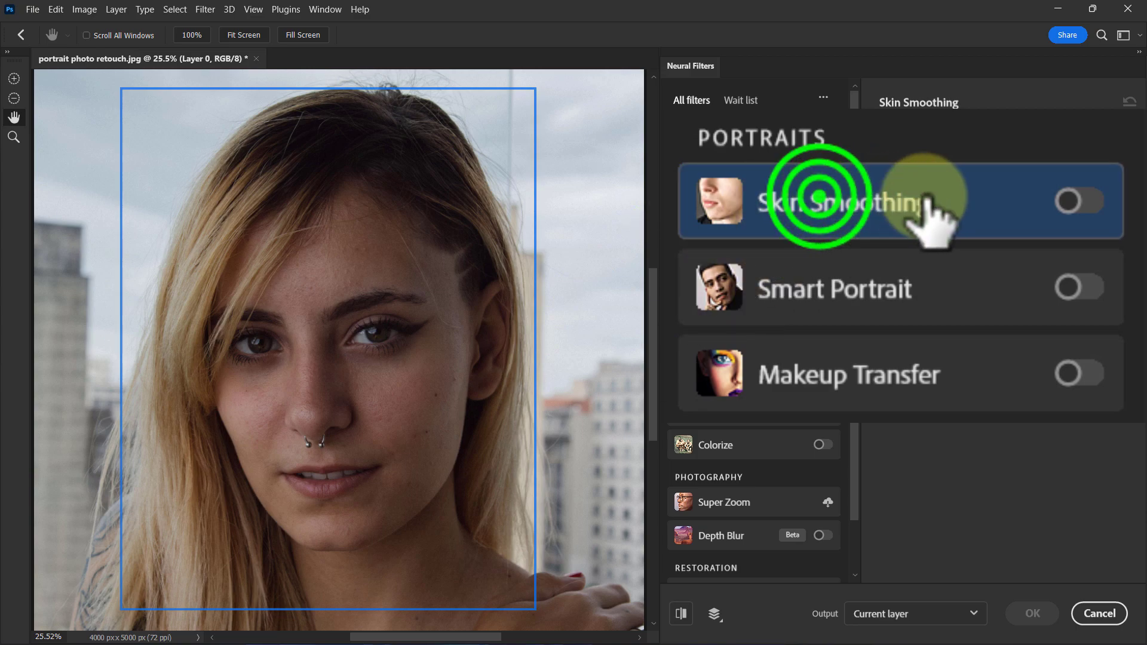
click(1075, 201)
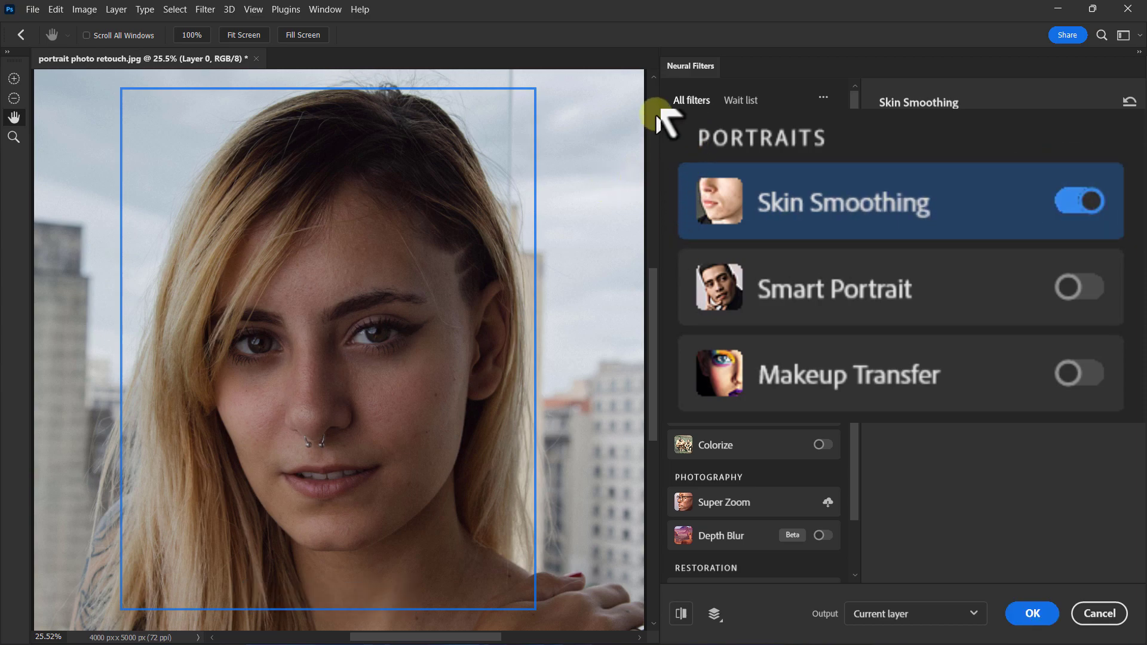
click(865, 301)
click(863, 298)
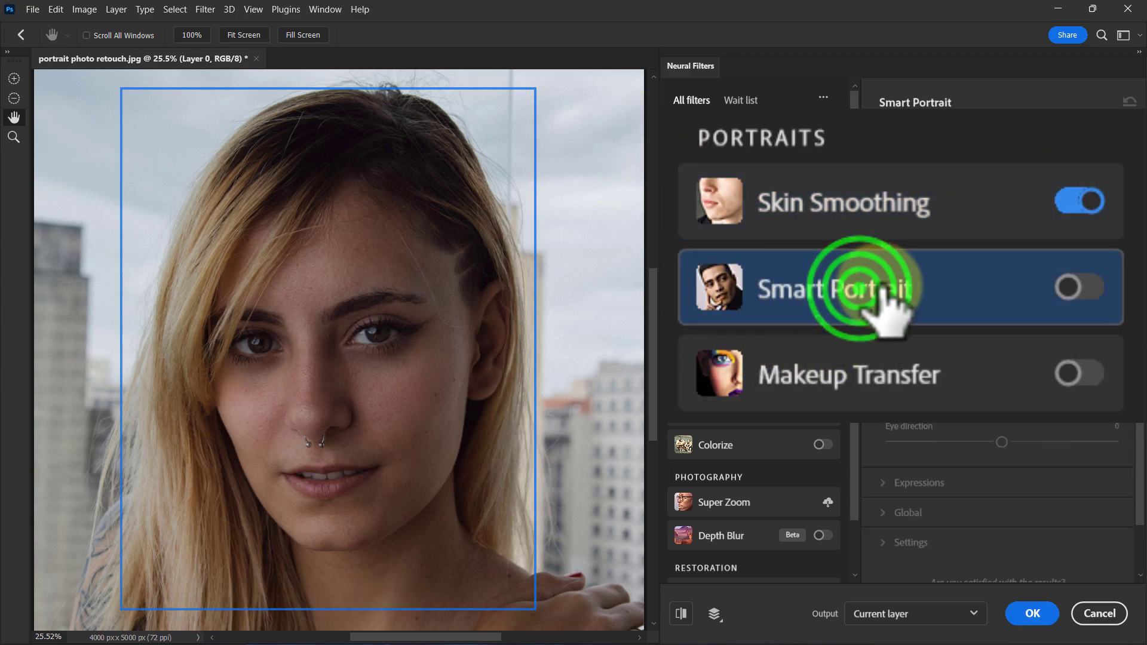
click(1072, 287)
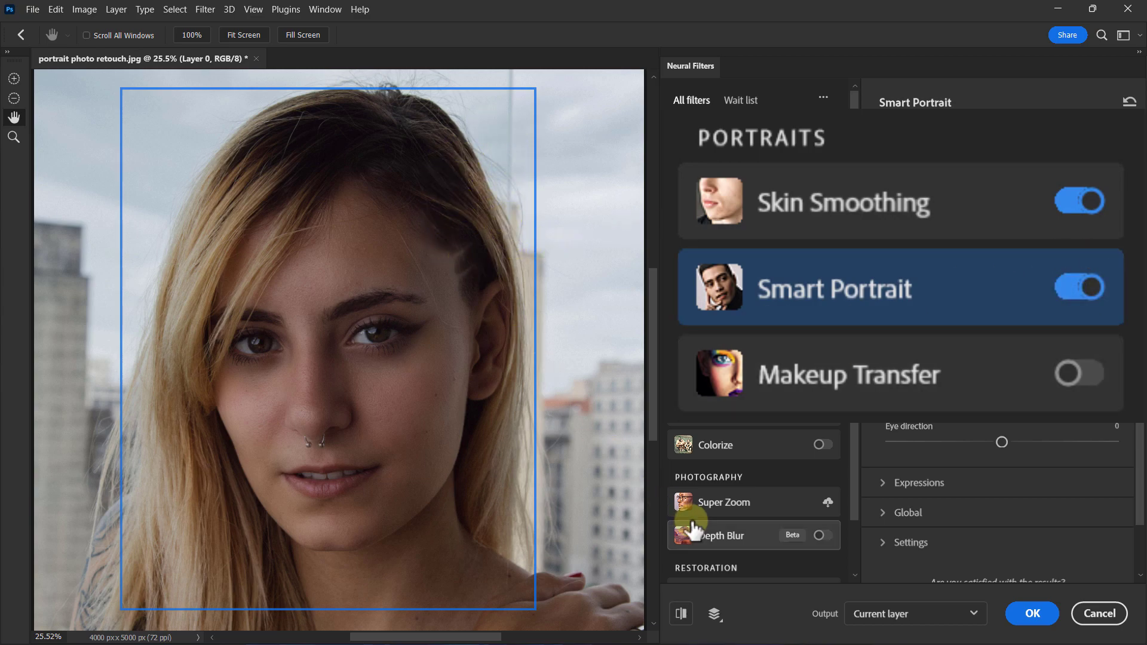
click(1026, 615)
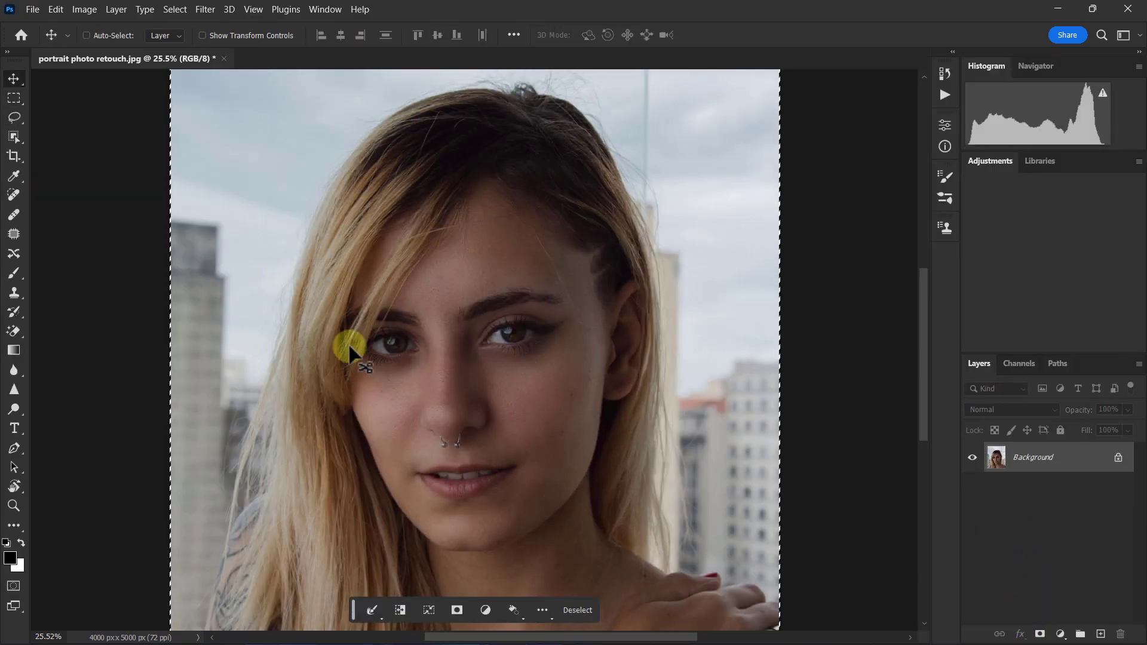
Start the Camera Raw Filter on the portrait and set the basic Exposure to +0.15 and Shadows to +50.
click(204, 9)
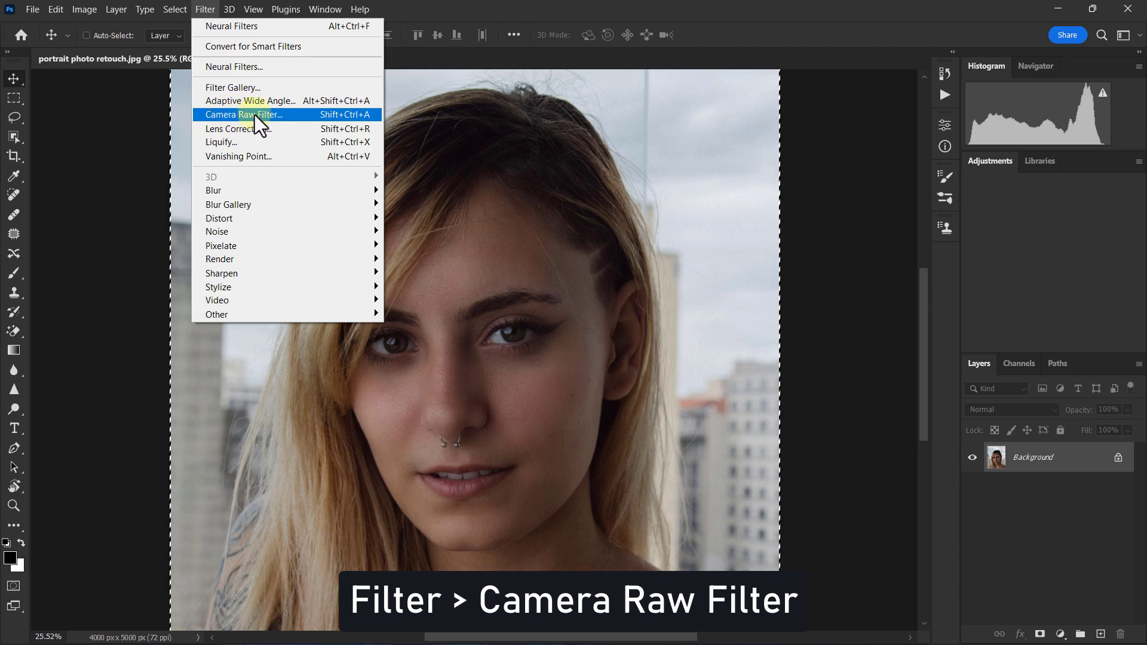
click(221, 113)
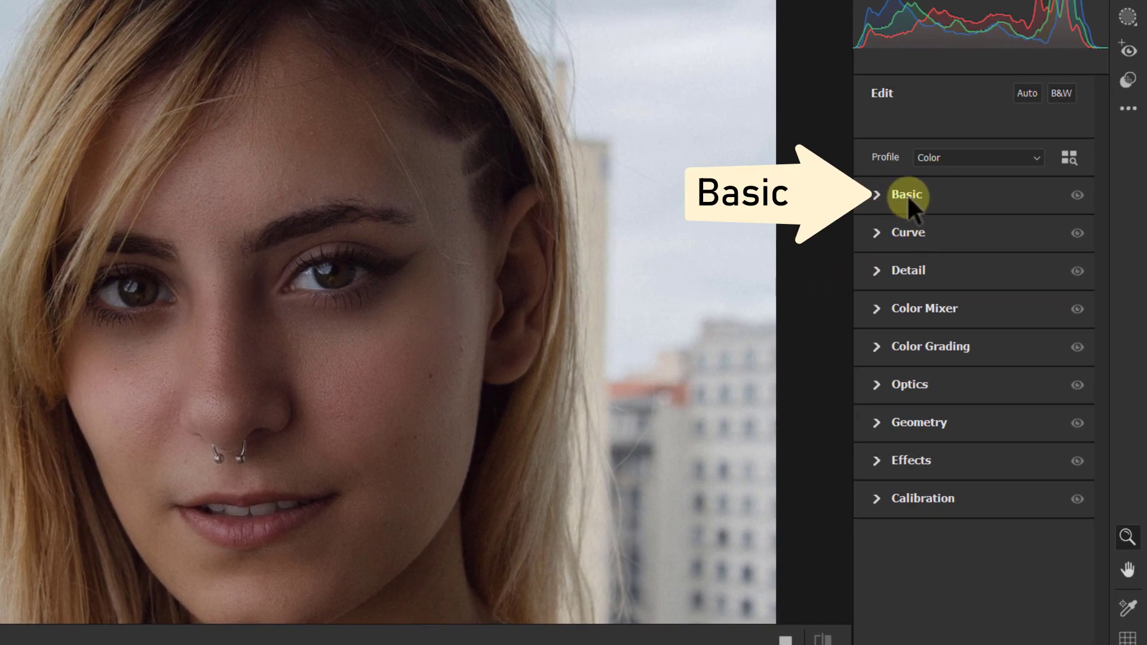
click(877, 194)
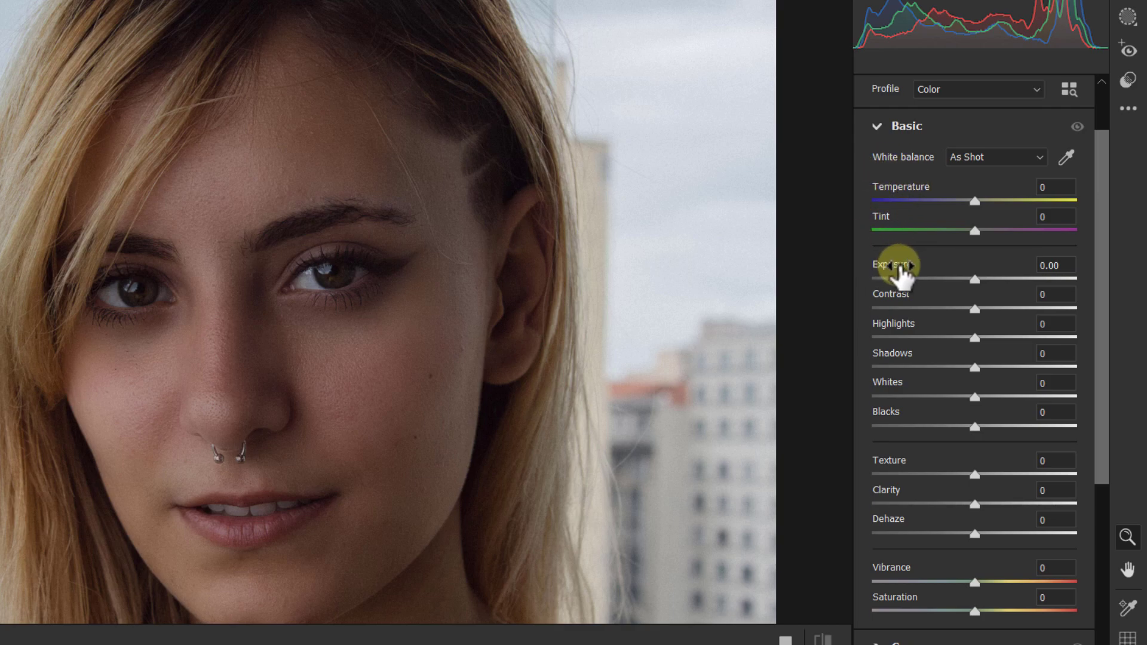
drag(975, 278, 980, 282)
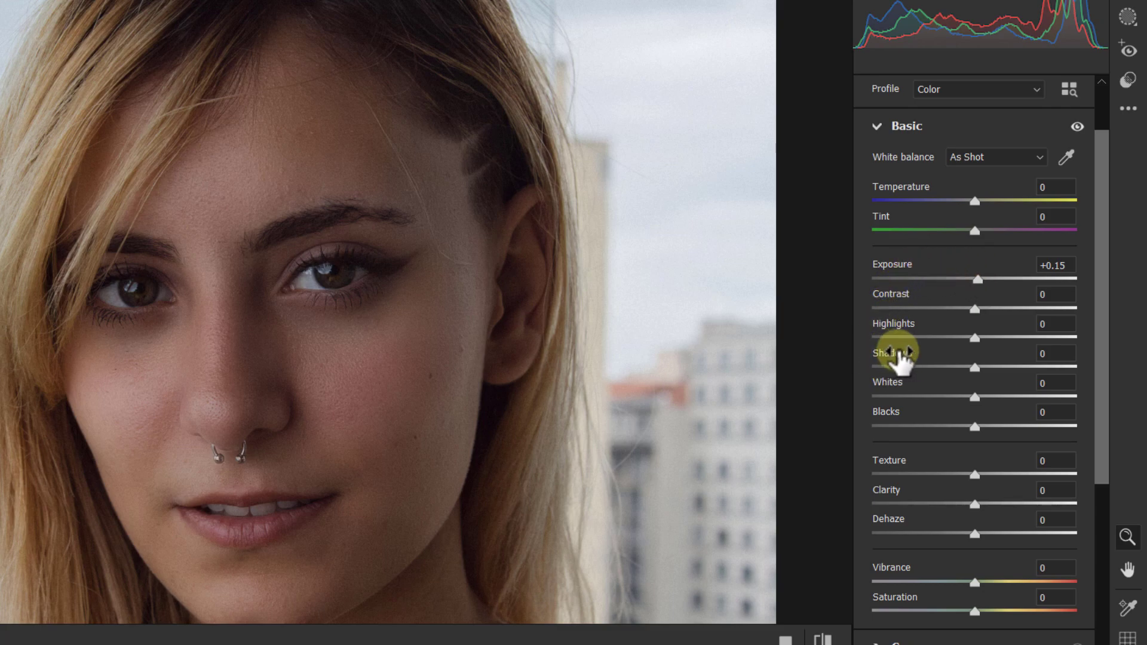
click(972, 366)
drag(972, 367, 1022, 368)
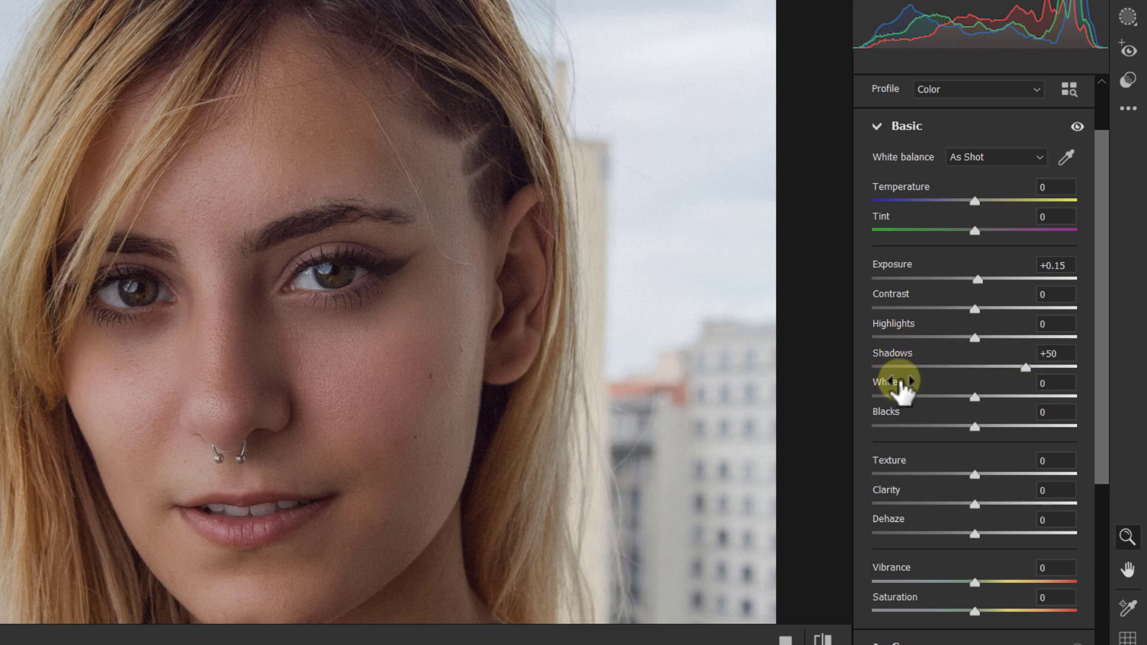
Set the basic Whites to +45 and raise the Vibrance slightly.
click(974, 397)
drag(974, 396, 1020, 399)
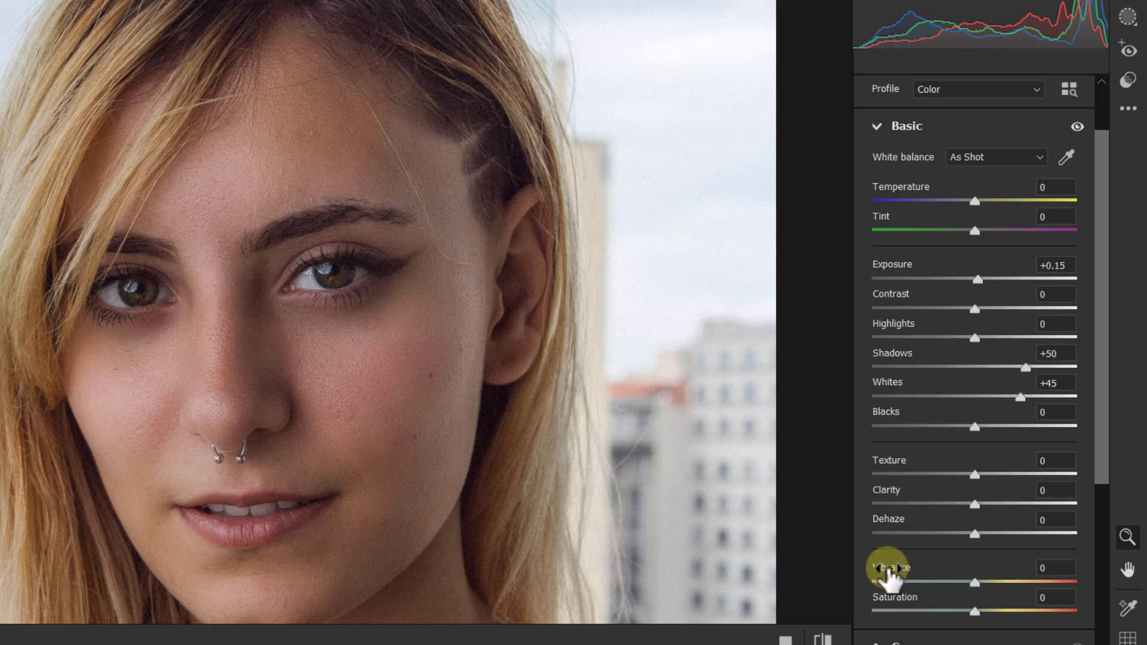
click(975, 584)
drag(975, 583, 987, 590)
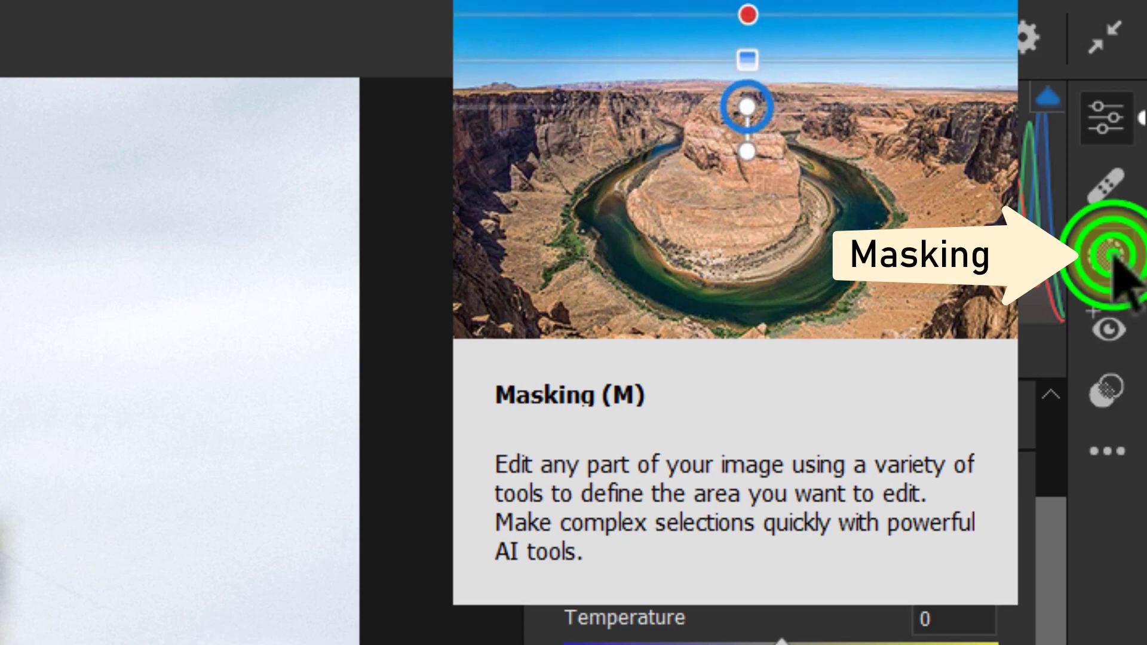
Create one people mask for Person 1 covering the Facial Skin and Body Skin.
click(1108, 258)
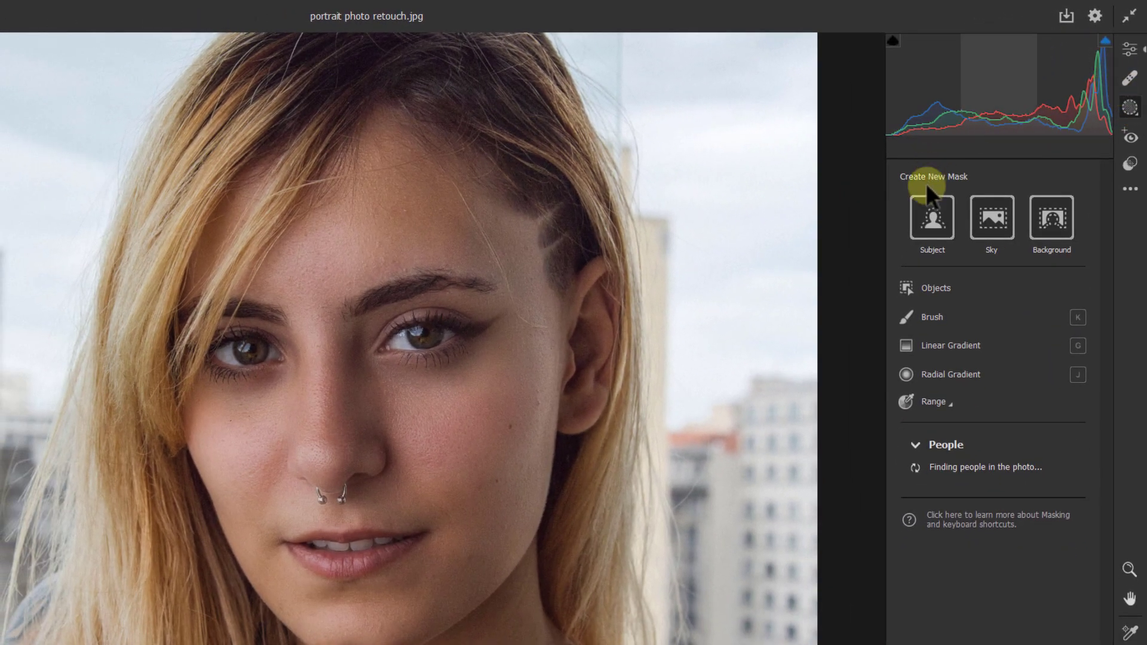
click(945, 445)
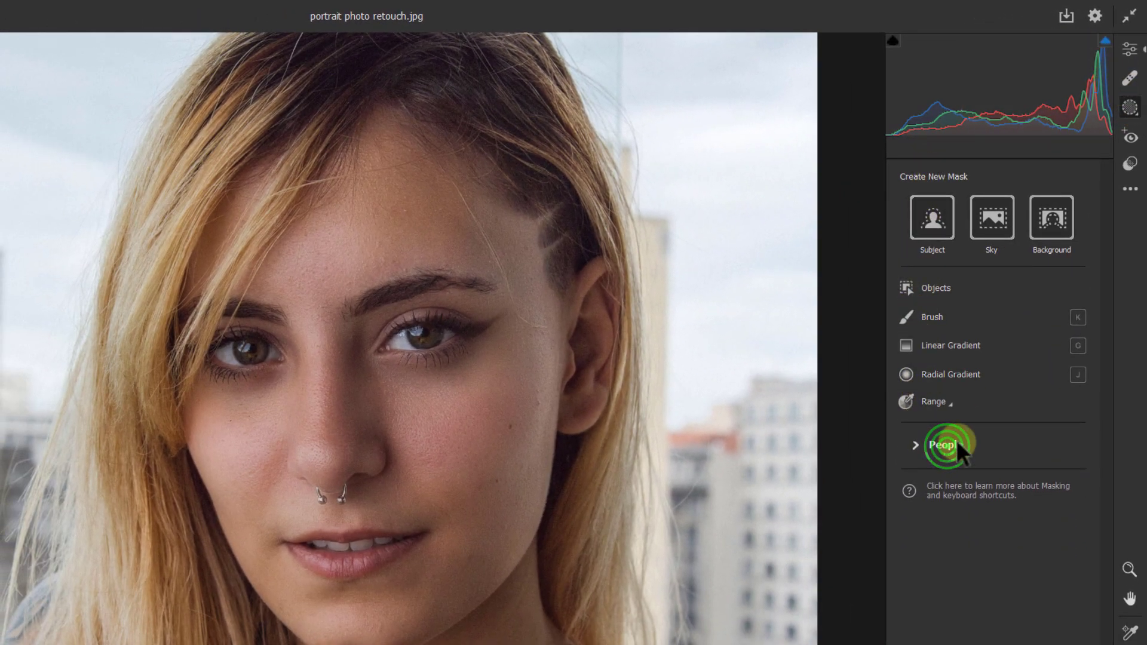
click(915, 445)
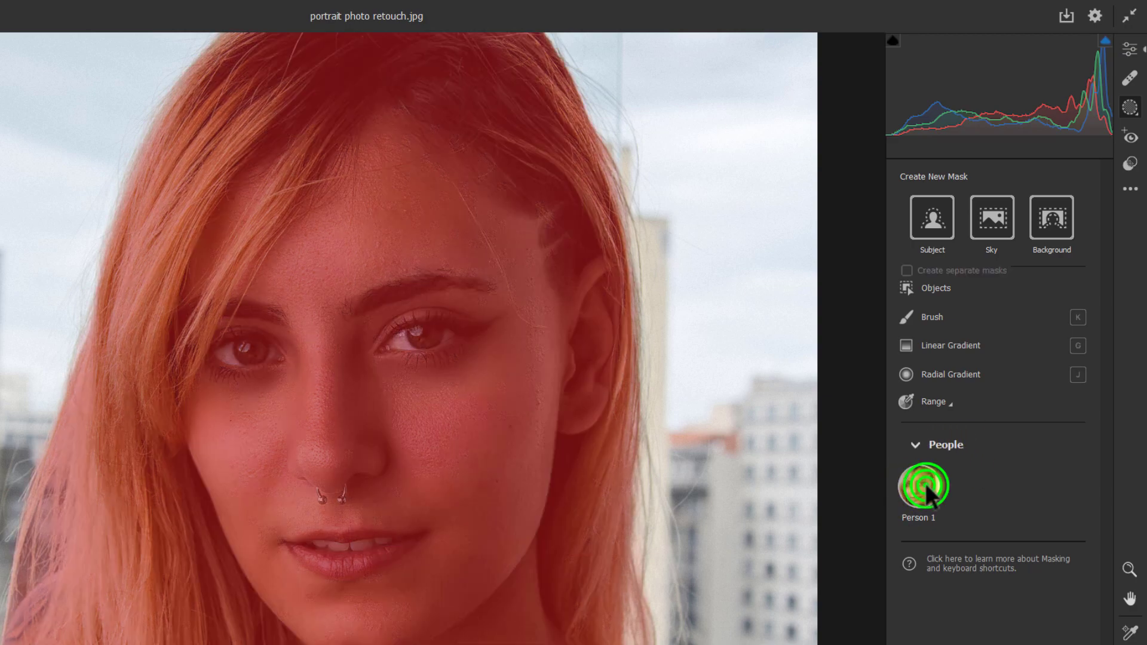
click(926, 482)
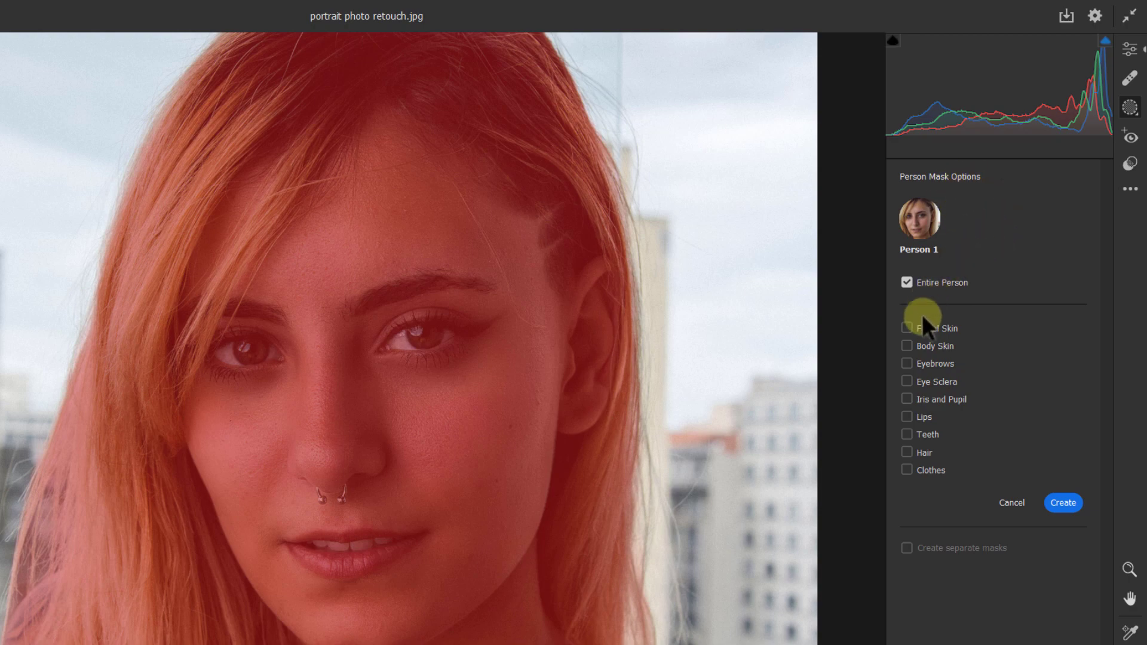
click(905, 327)
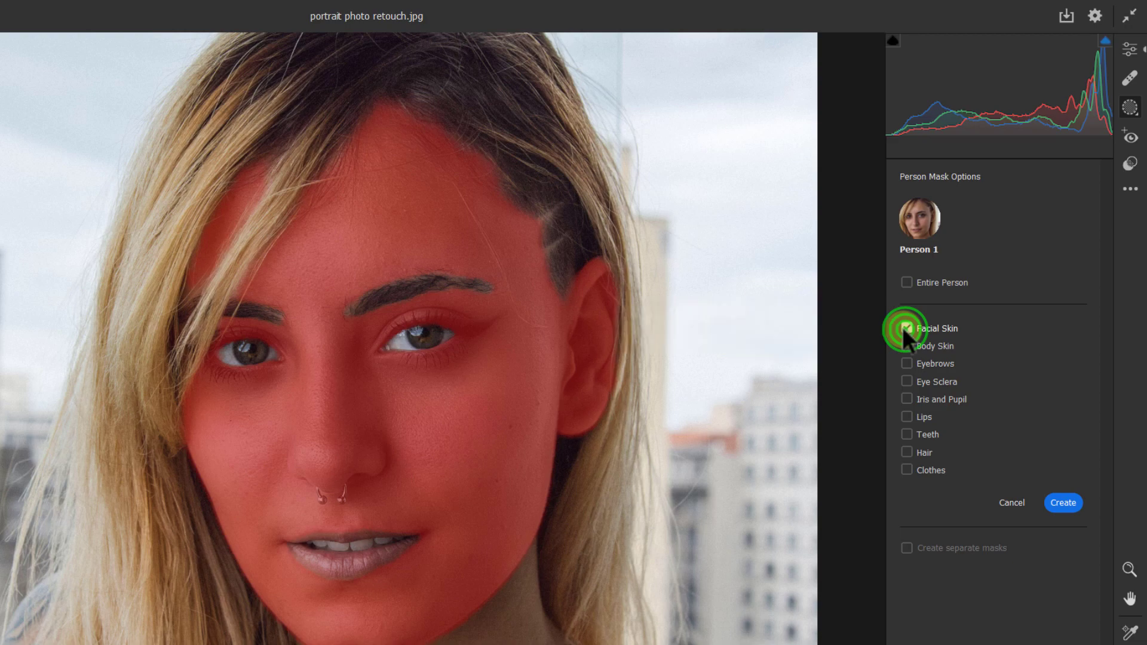
click(906, 346)
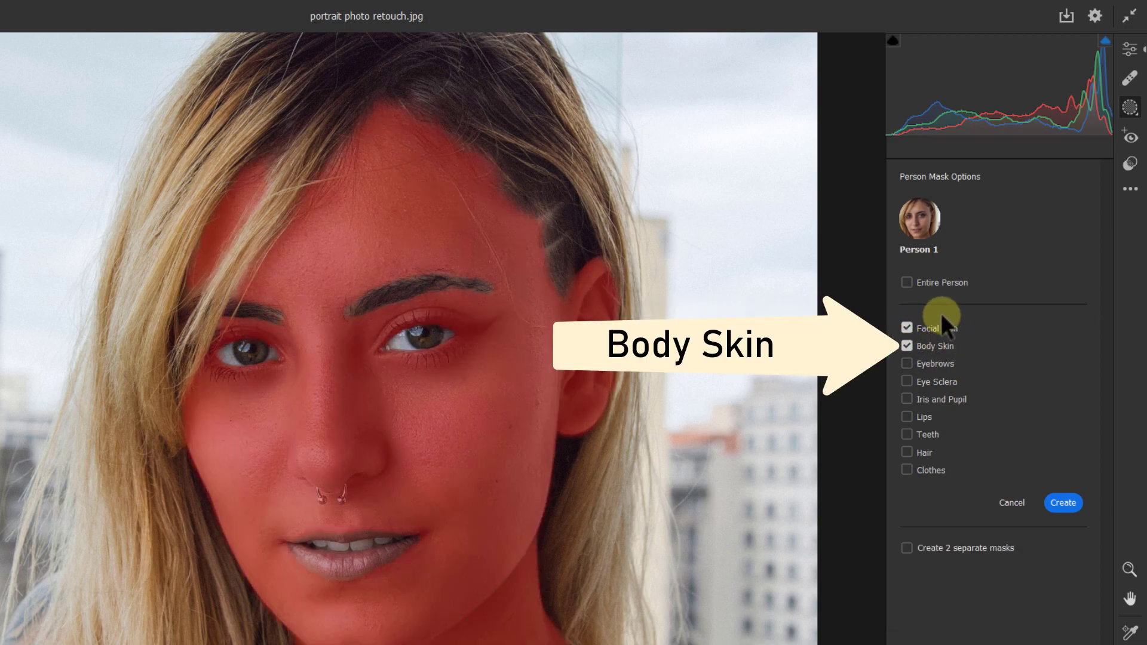
click(1062, 501)
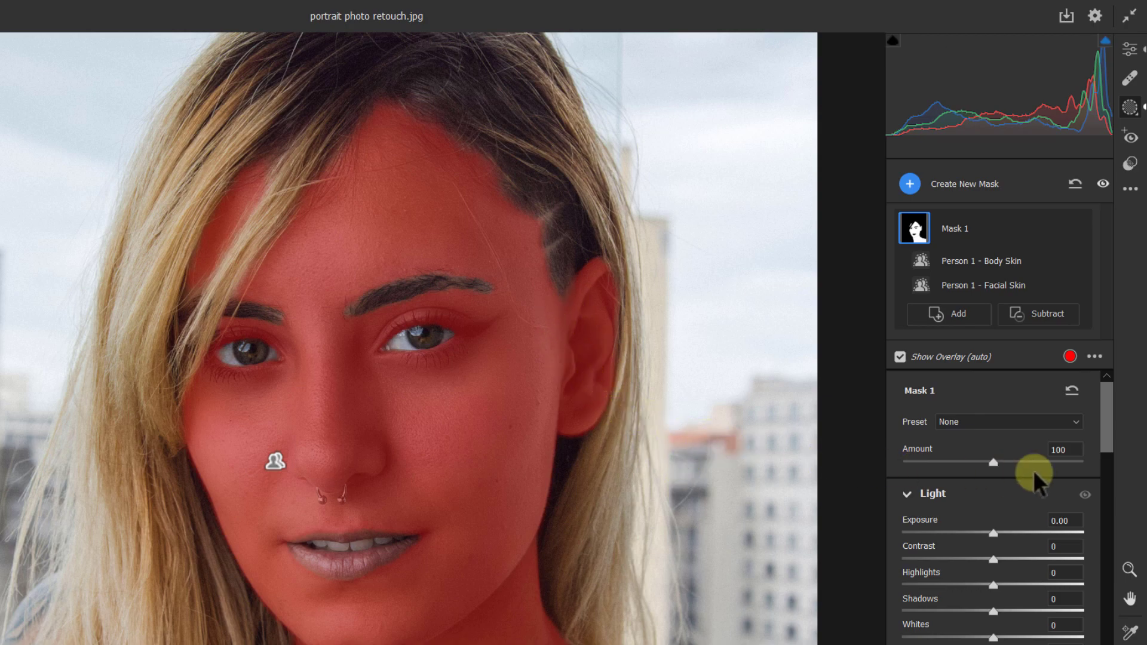
Set the skin mask's Exposure to +0.35, Shadows to +10, Blacks to -11 and Temperature to -7.
drag(1108, 416, 1111, 433)
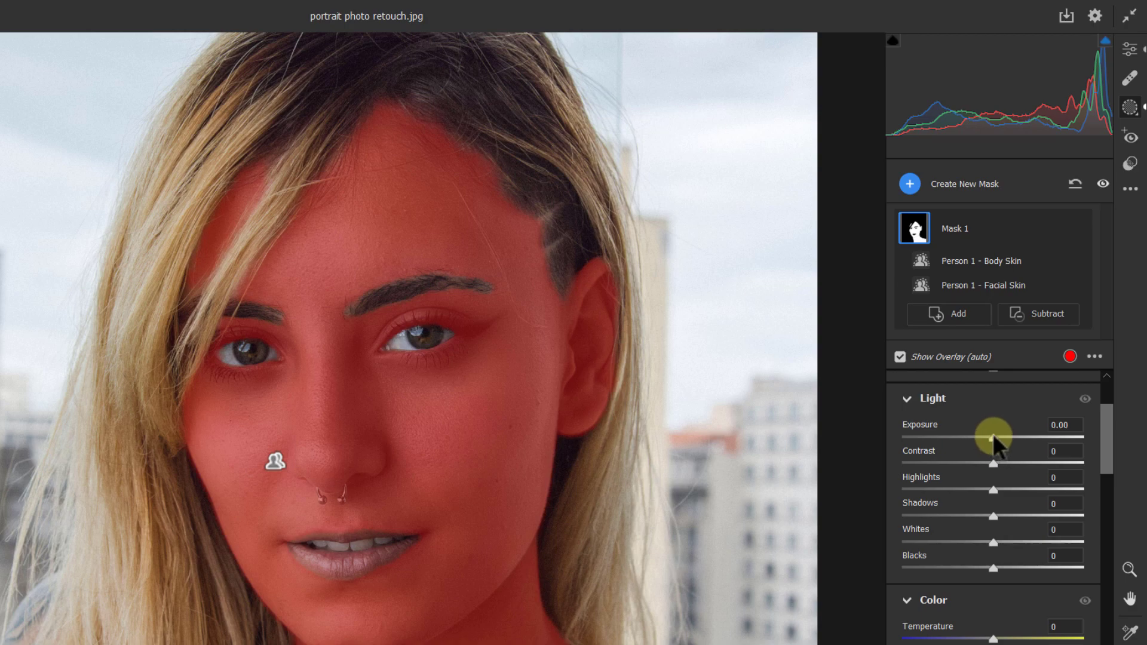
drag(994, 436, 1002, 434)
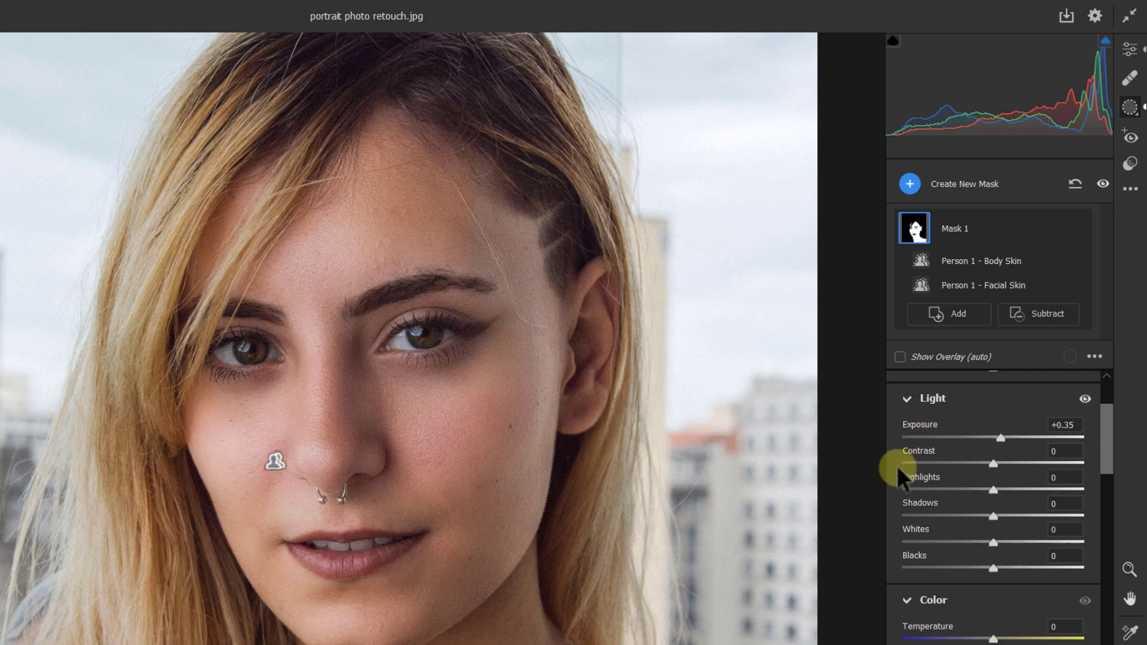
drag(994, 515, 1002, 515)
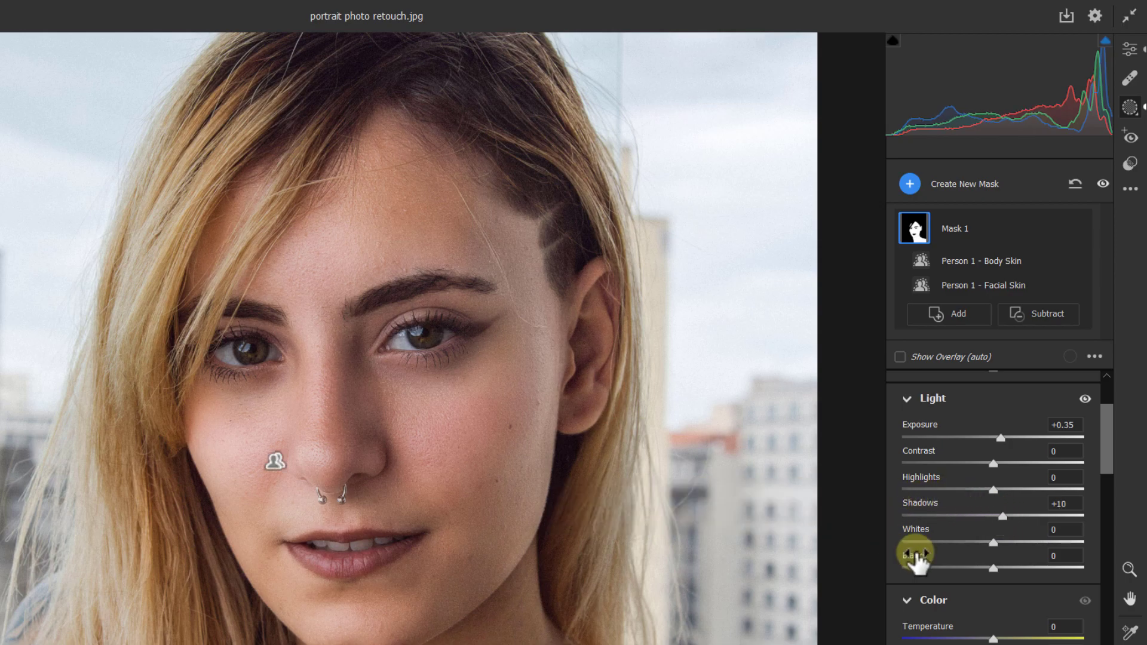
click(992, 568)
drag(991, 568, 981, 566)
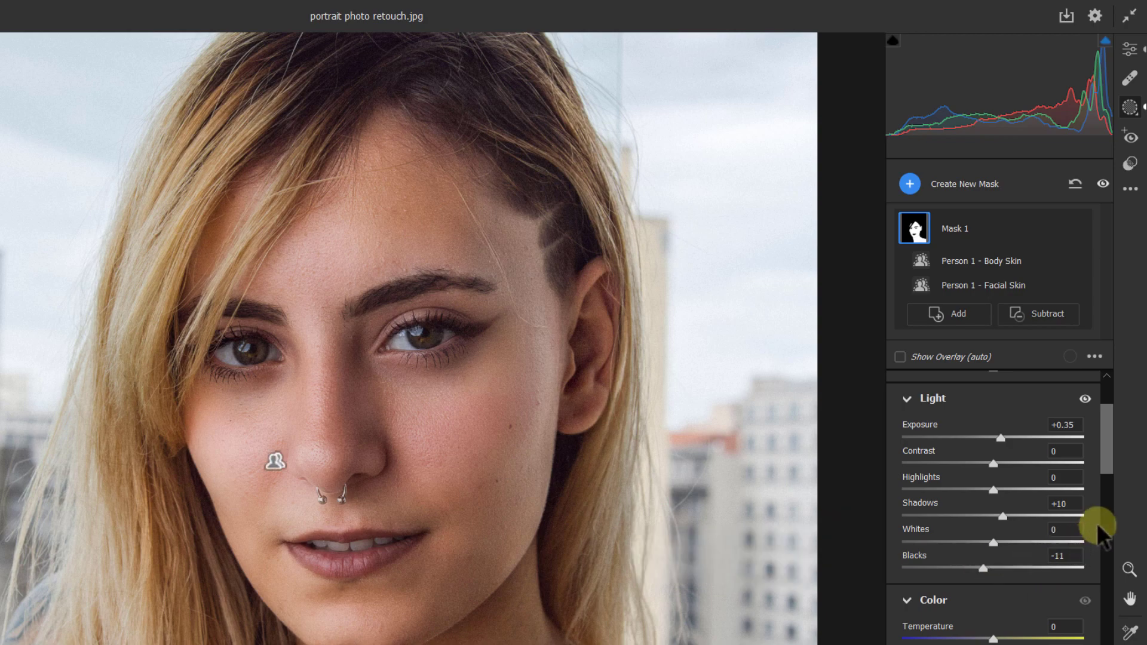
drag(1104, 447, 1121, 499)
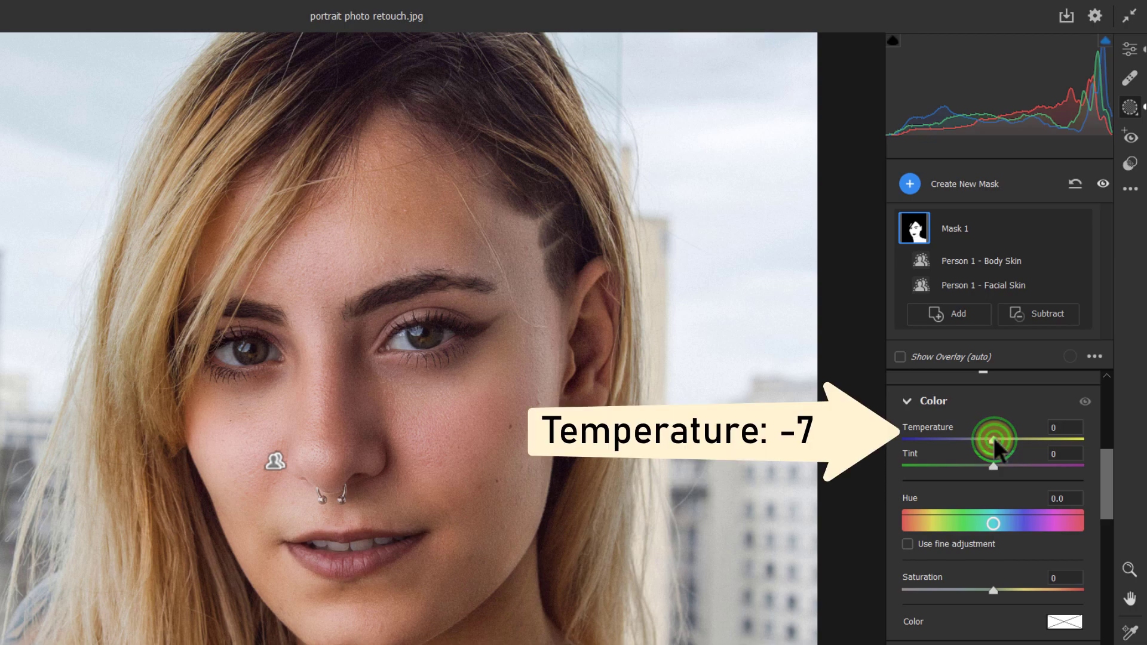
drag(994, 437, 988, 439)
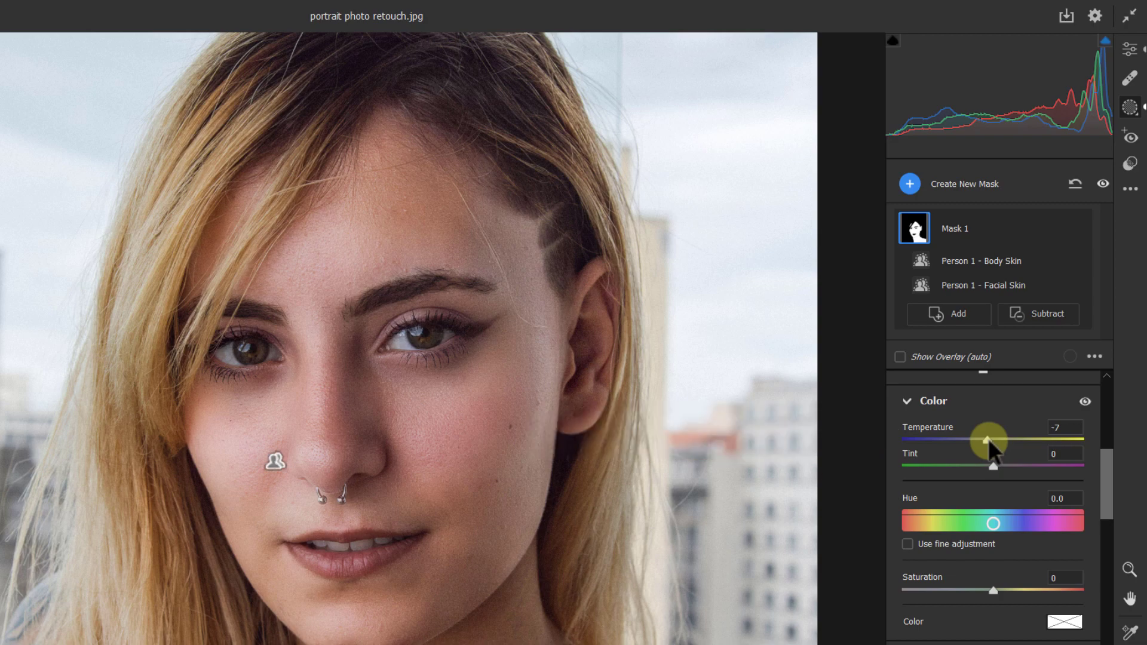
Soften the skin mask with Texture -29 and Clarity -40, and set its Sharpness to +40.
click(1106, 465)
drag(1106, 465, 1111, 610)
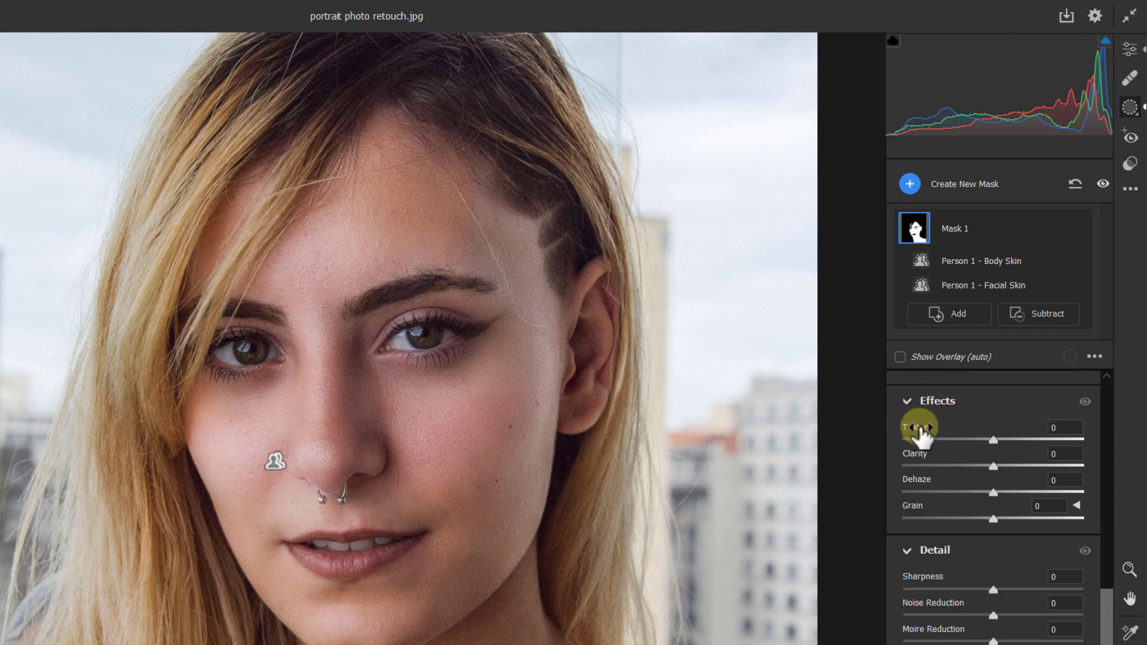
drag(993, 438, 969, 439)
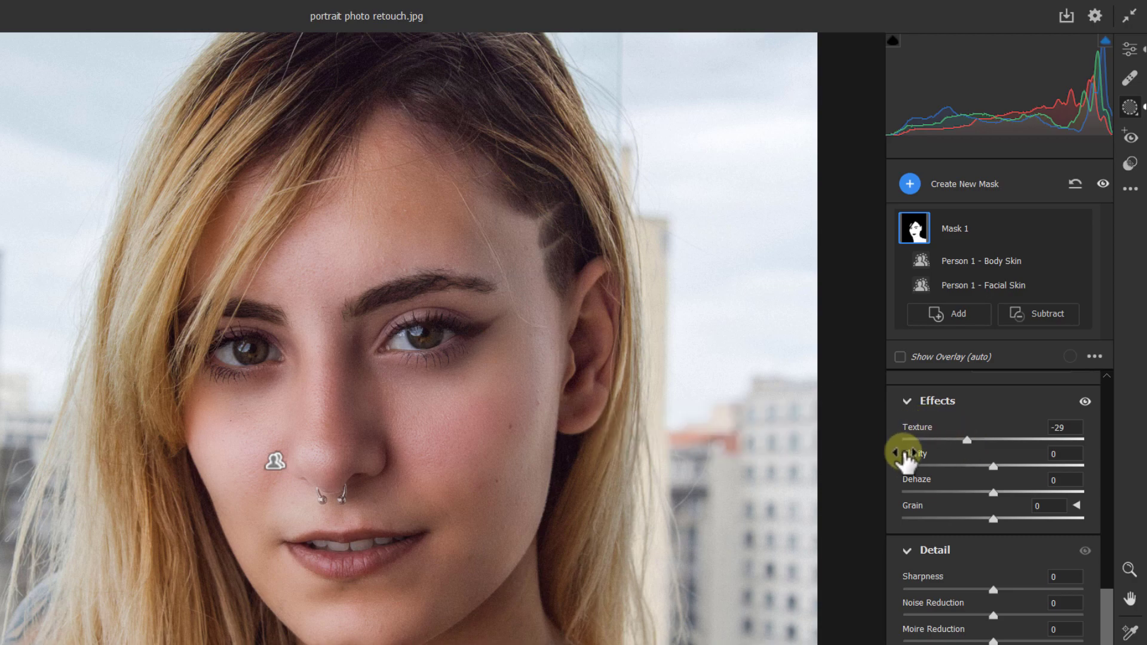
drag(992, 465, 958, 464)
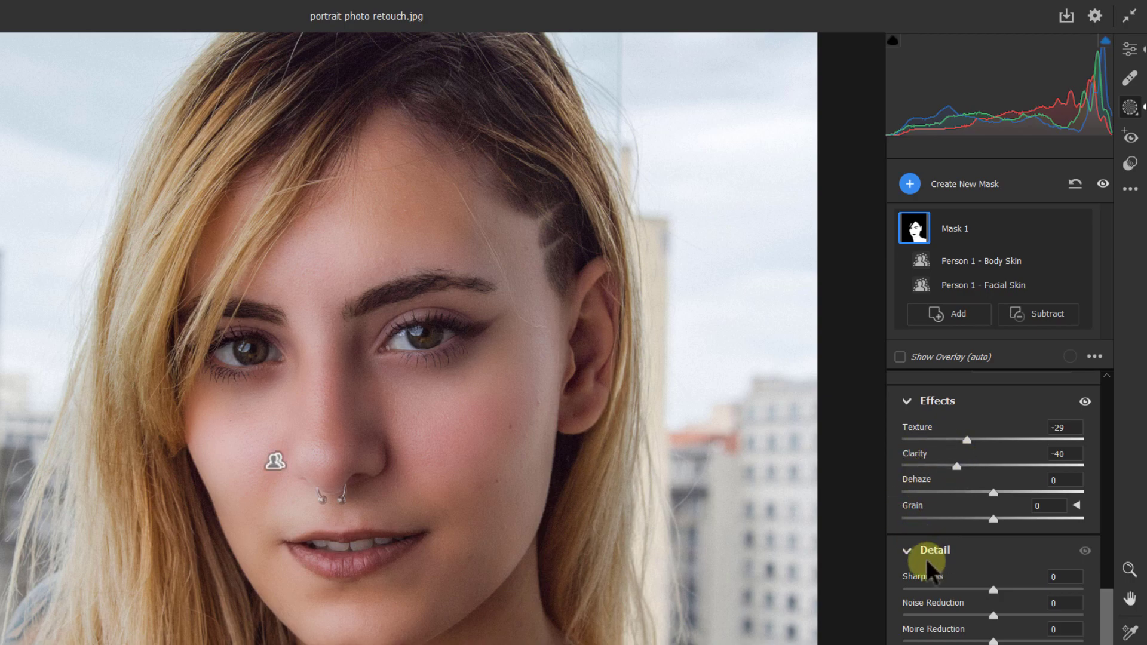
drag(992, 588, 1029, 585)
Create a new people mask for Person 1 covering only the Lips.
click(912, 184)
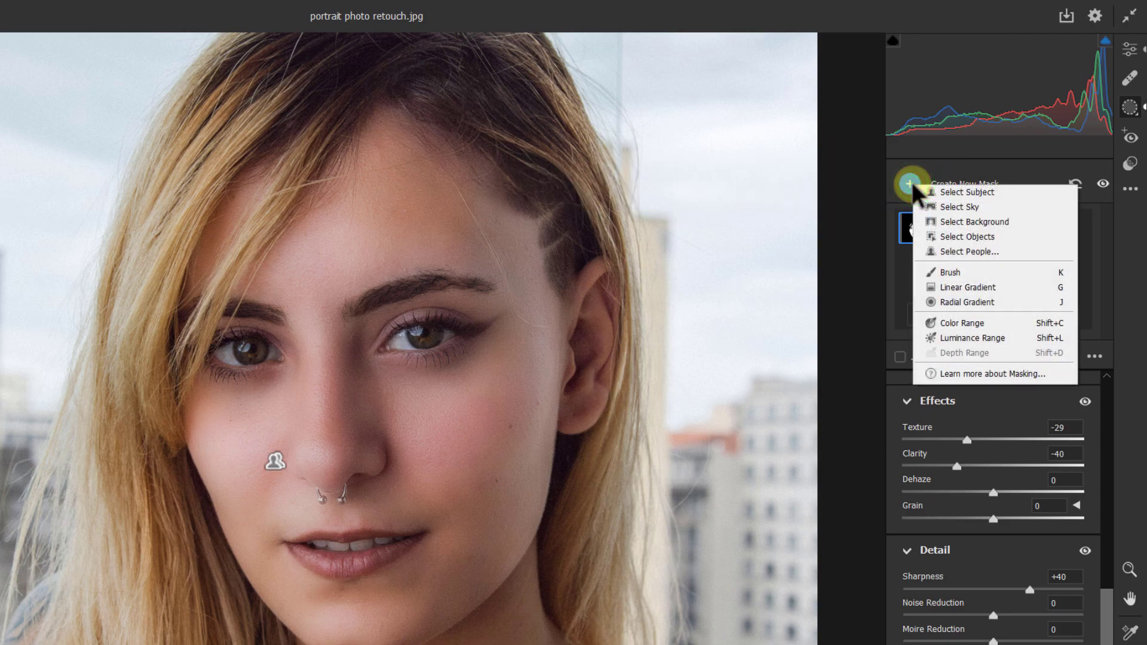
click(959, 255)
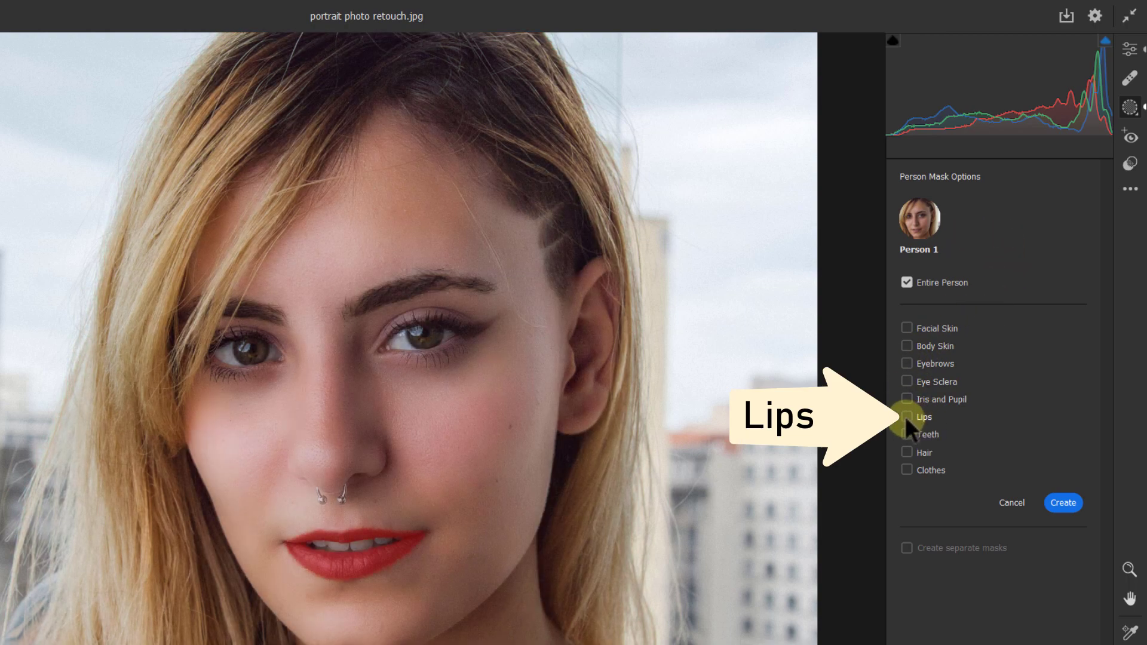
click(906, 416)
click(1067, 503)
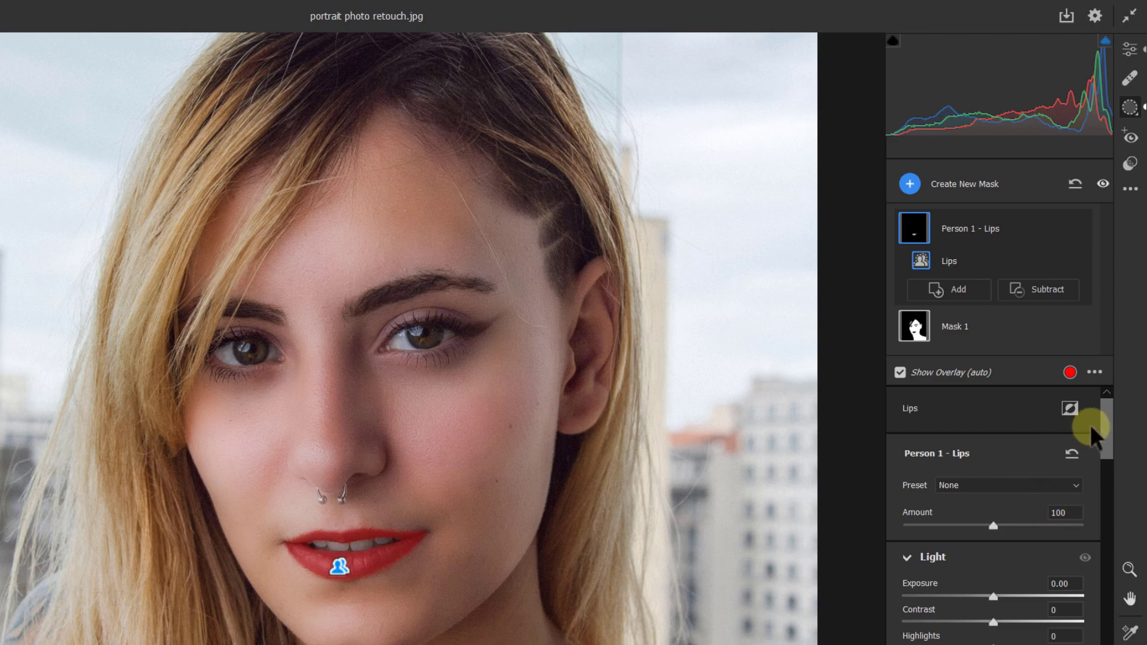
Tint the lips mask with a fully saturated red color, using Hue 0 and Saturation 100.
drag(1109, 415, 1118, 508)
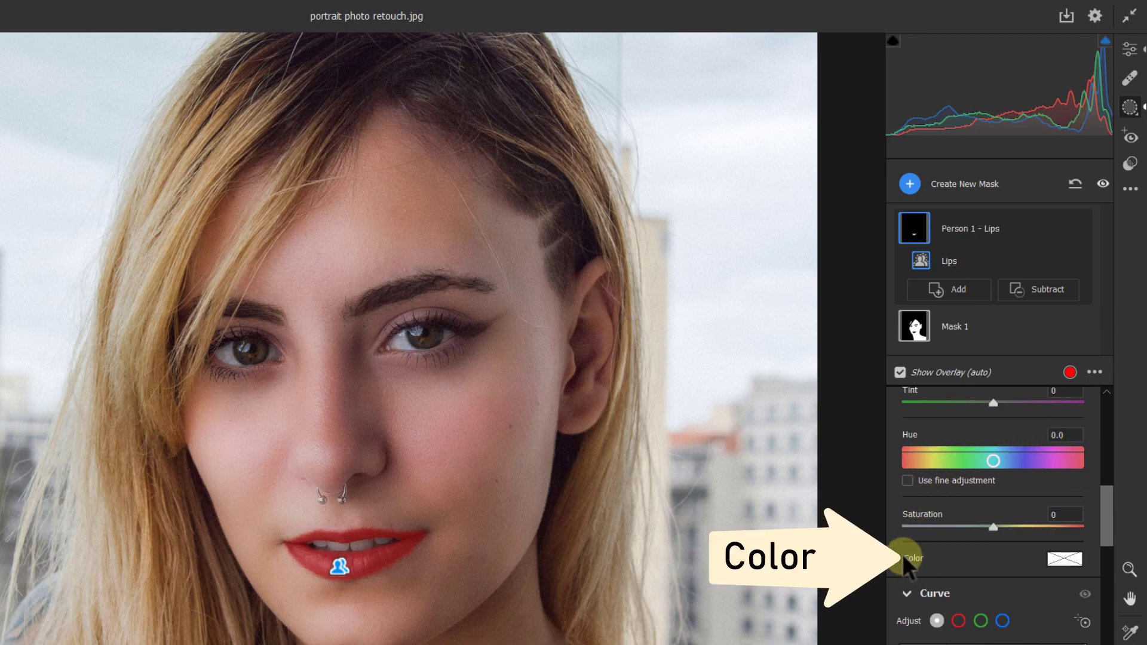
click(1062, 557)
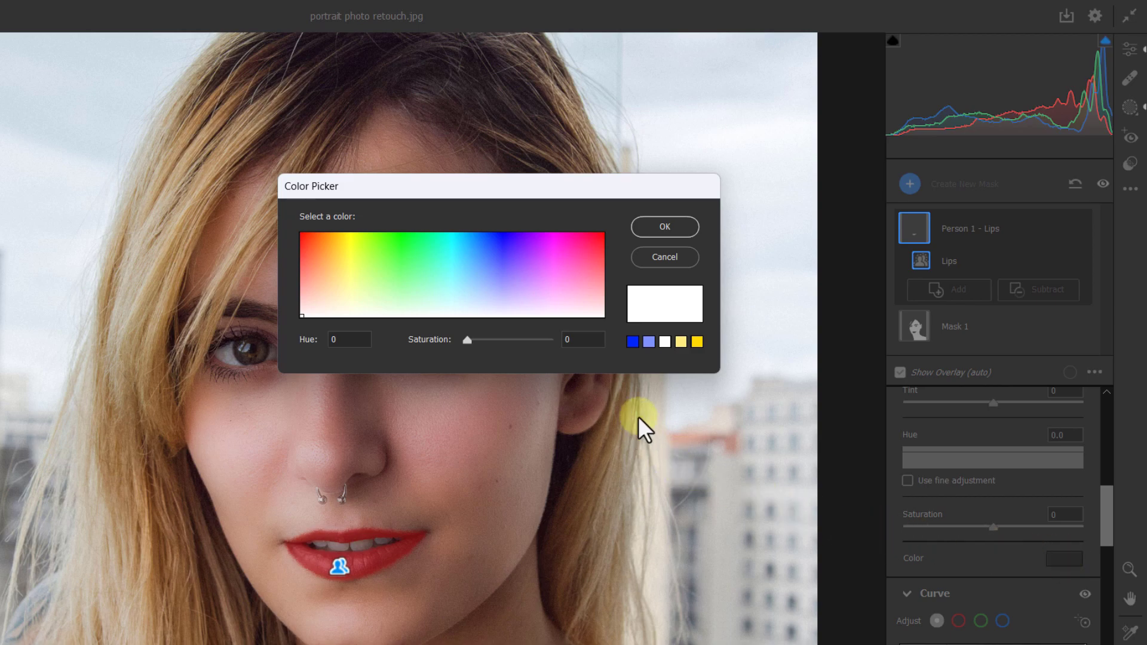
drag(552, 261, 621, 223)
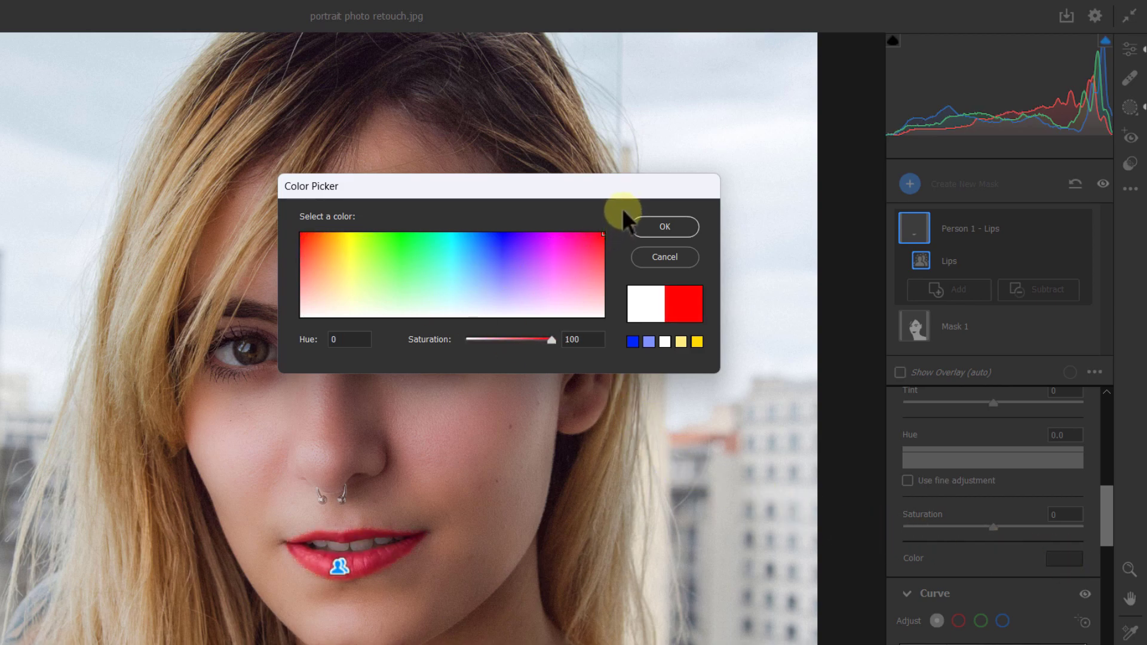
click(683, 306)
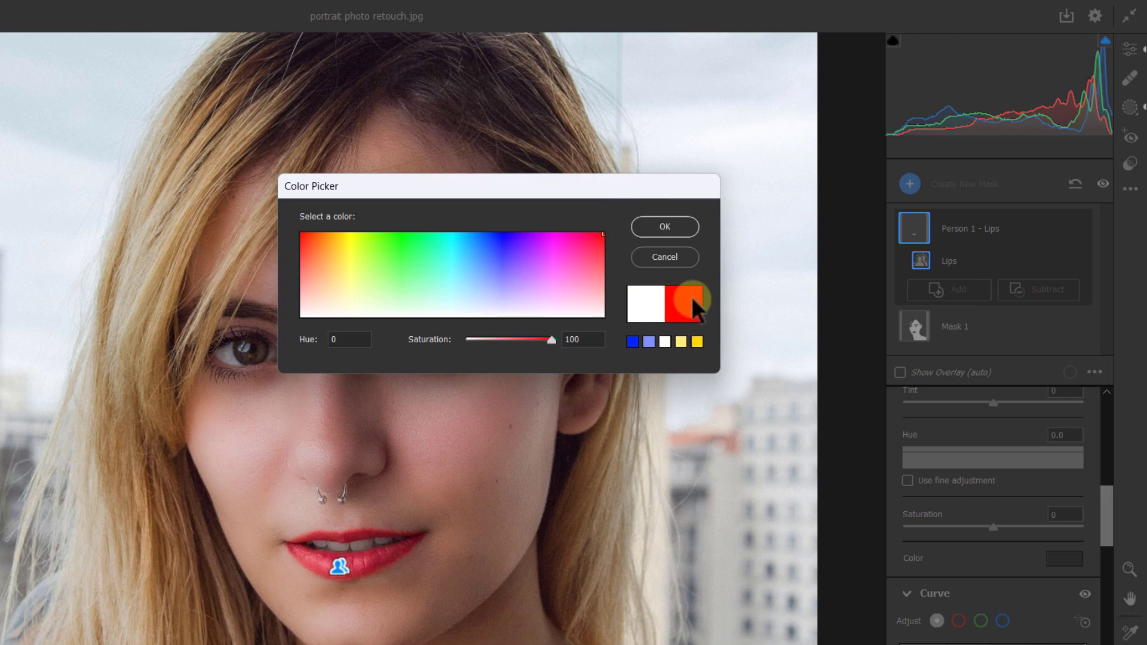
click(655, 231)
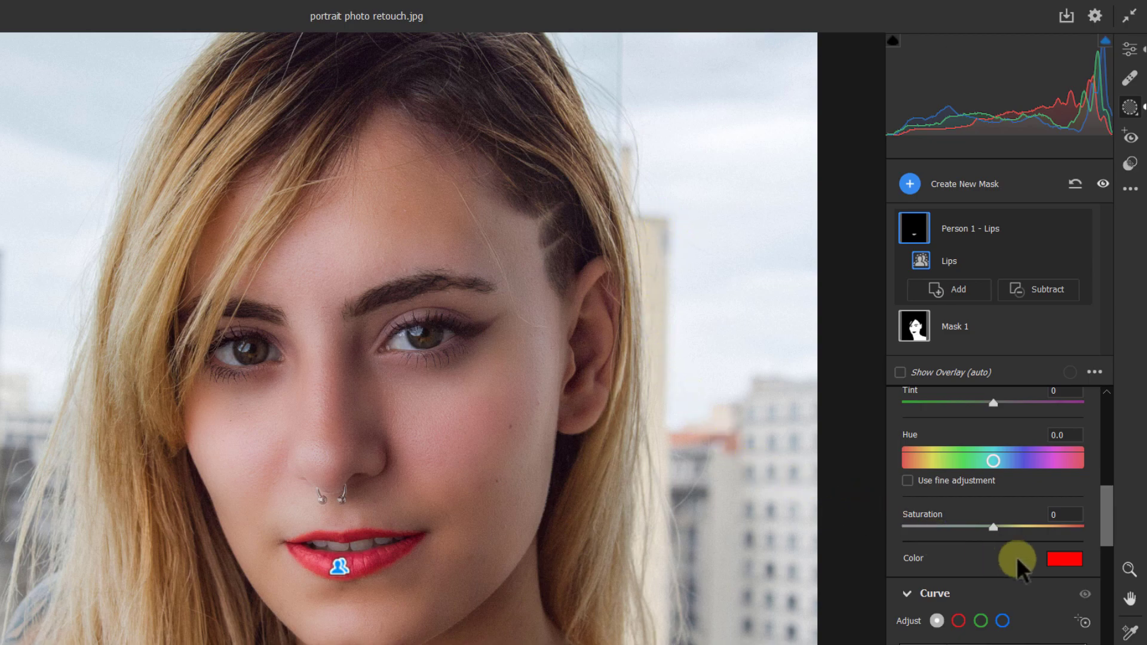
Set the lips mask's Texture to +30 and commit the Camera Raw adjustments to the photo.
drag(1105, 511, 1106, 623)
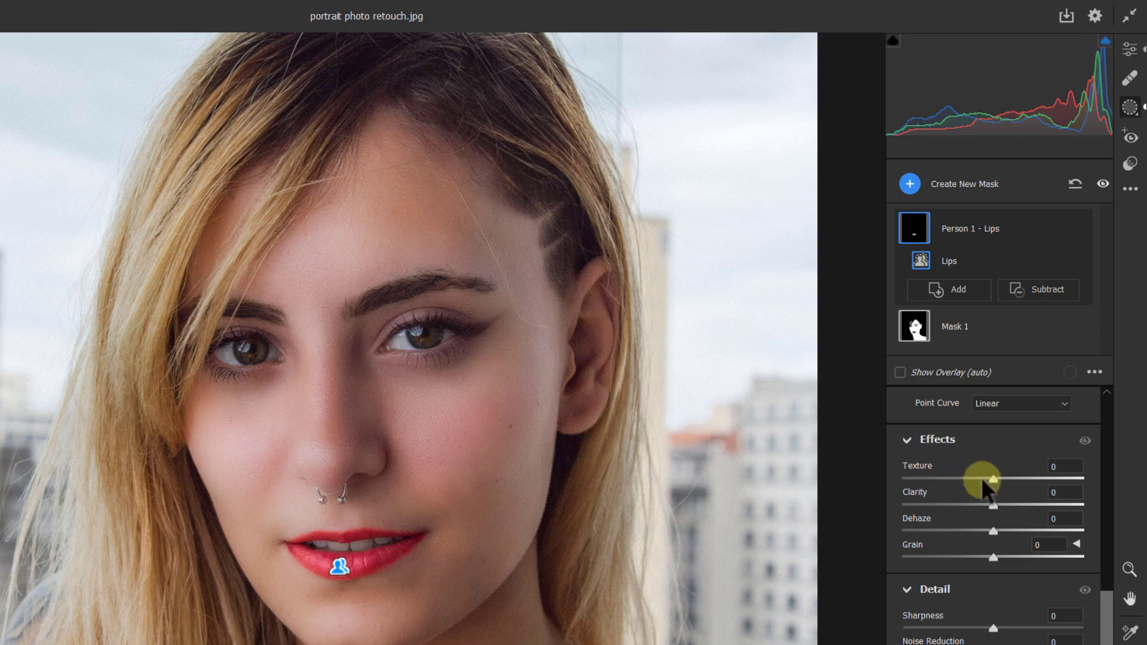
drag(994, 478, 1020, 476)
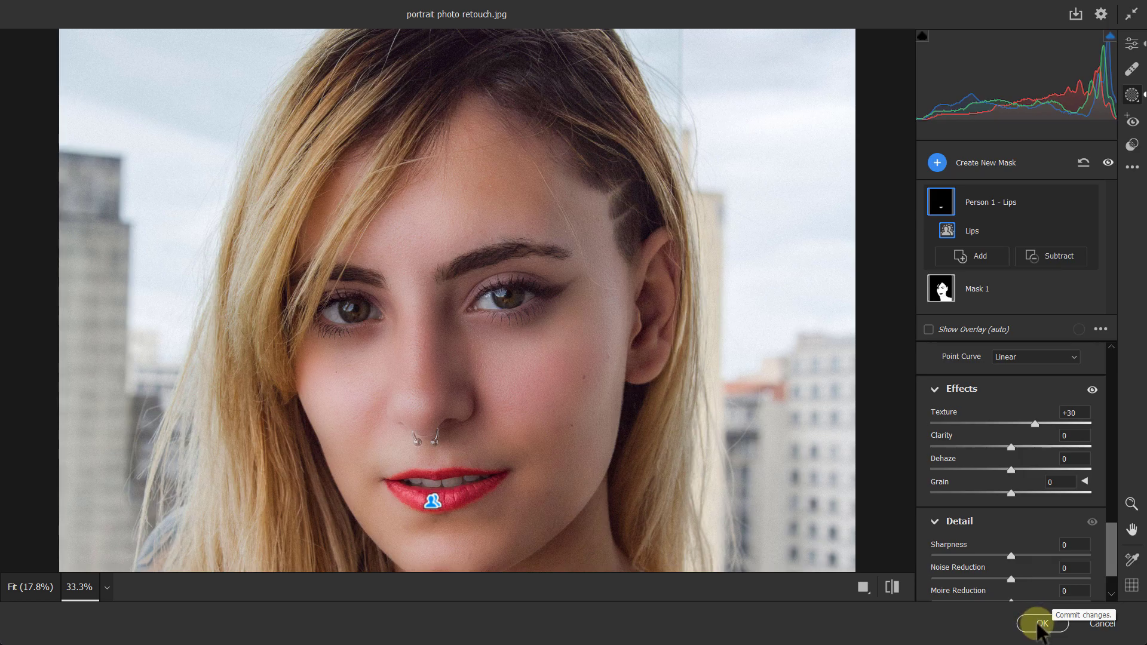
click(1031, 623)
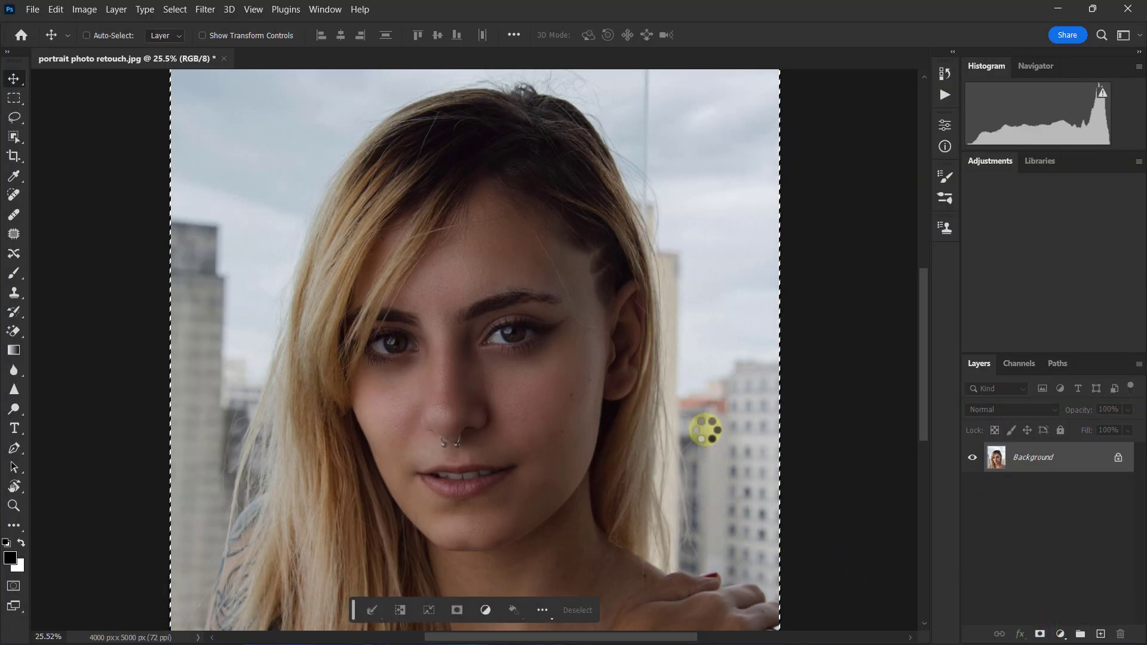
key(ctrl+plus)
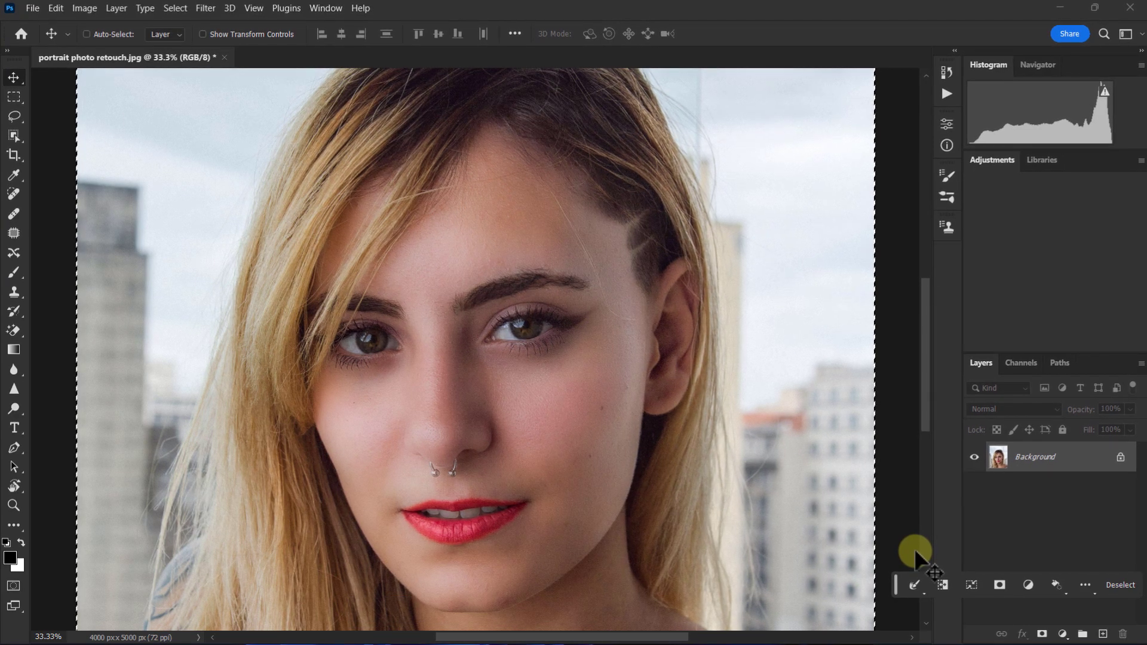